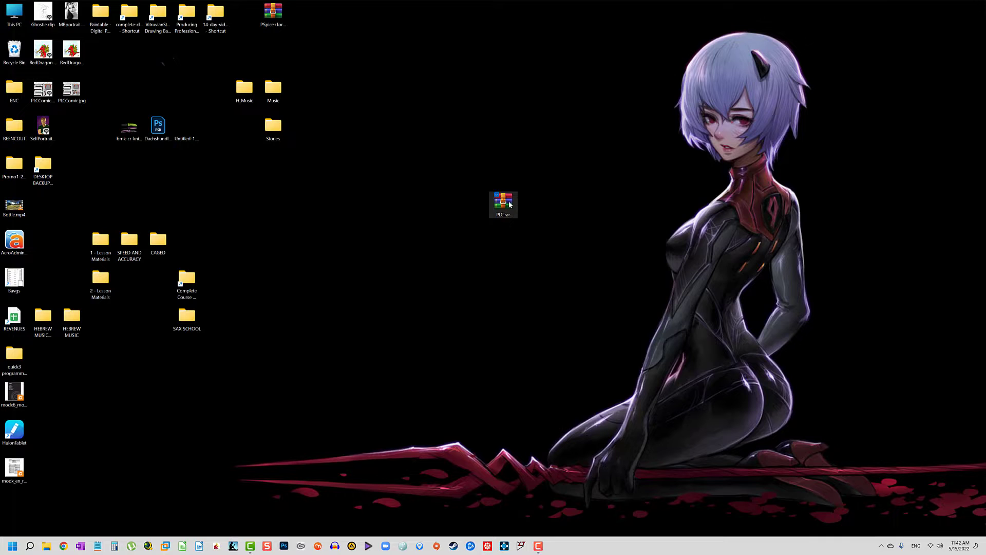
Step: Move the PLC.rar archive closer to the Stories folder on the desktop and deselect it
{"action": "left_click_drag", "start_coordinate": [509, 206], "coordinate": [425, 172]}
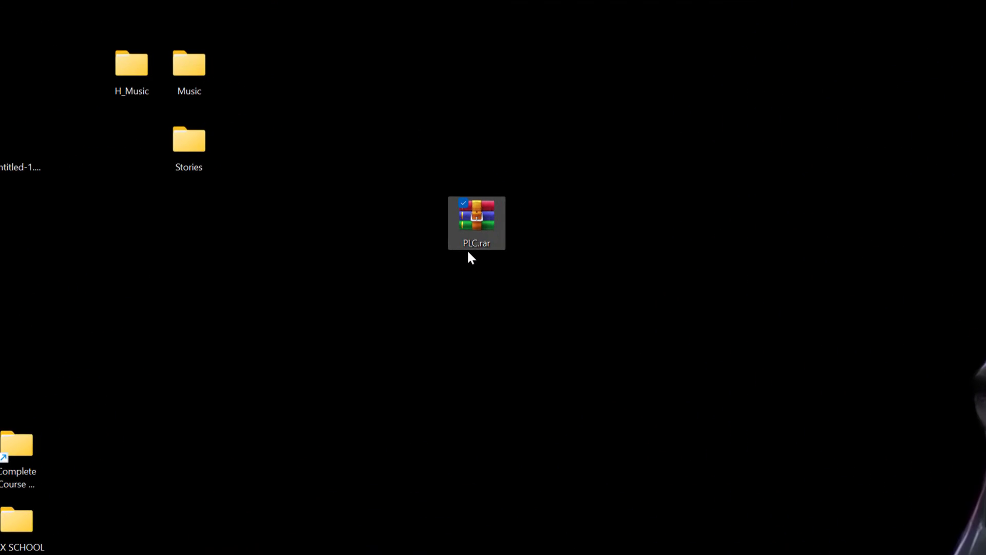
{"action": "left_click", "coordinate": [559, 306]}
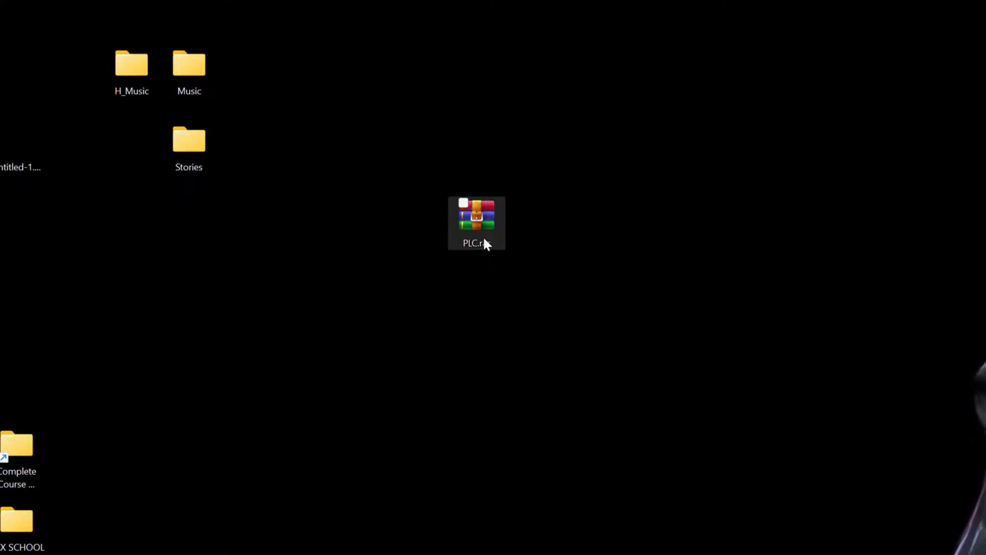
{"action": "mouse_move", "coordinate": [480, 243]}
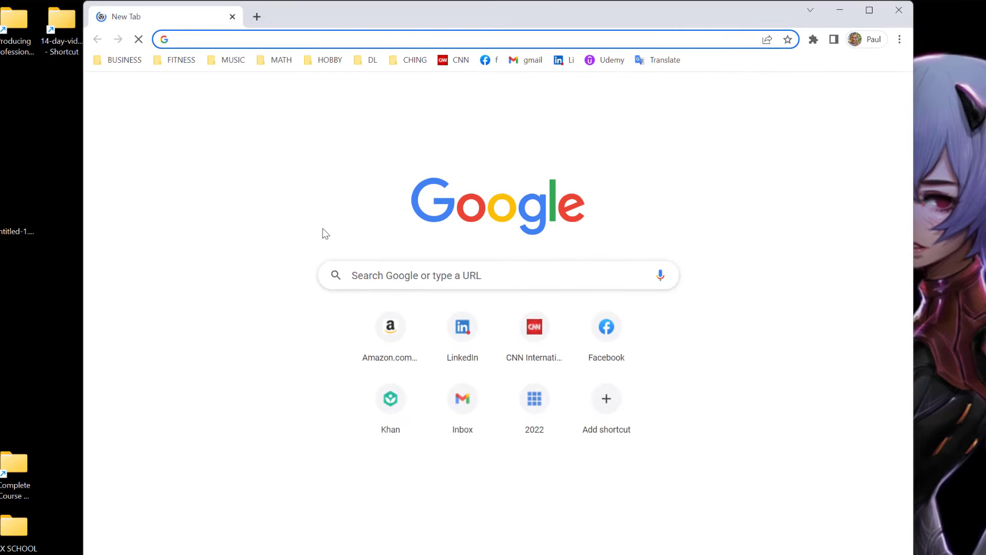
Step: Open winrar.com to view the WinRAR download page, and close the browser
{"action": "left_click", "coordinate": [341, 40]}
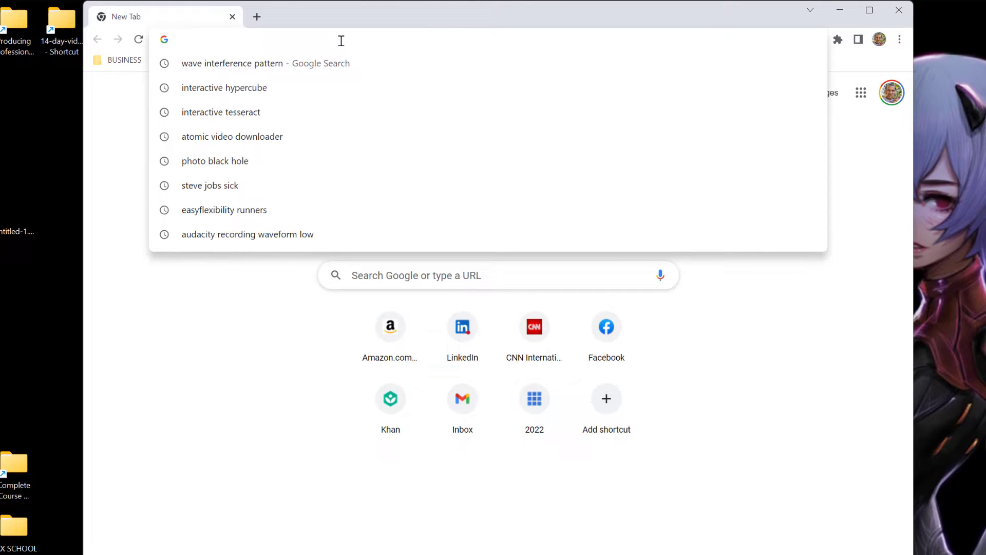
{"action": "type", "text": "winrar"}
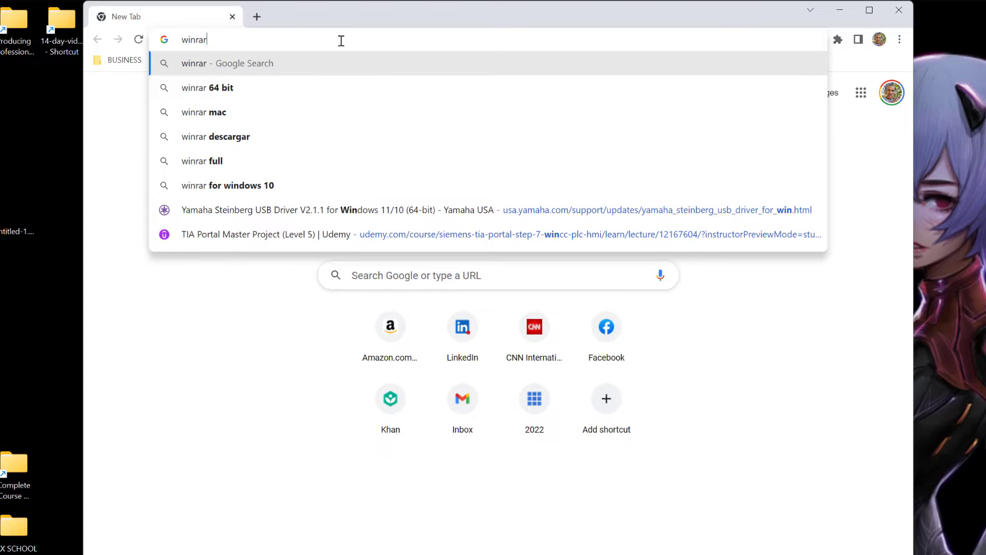
{"action": "type", "text": ".com"}
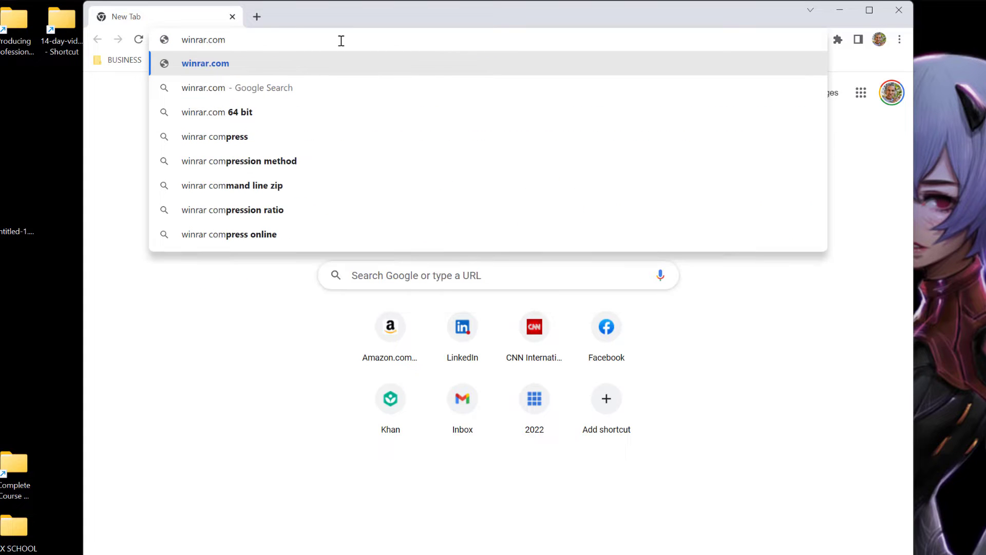
{"action": "key", "text": "Return"}
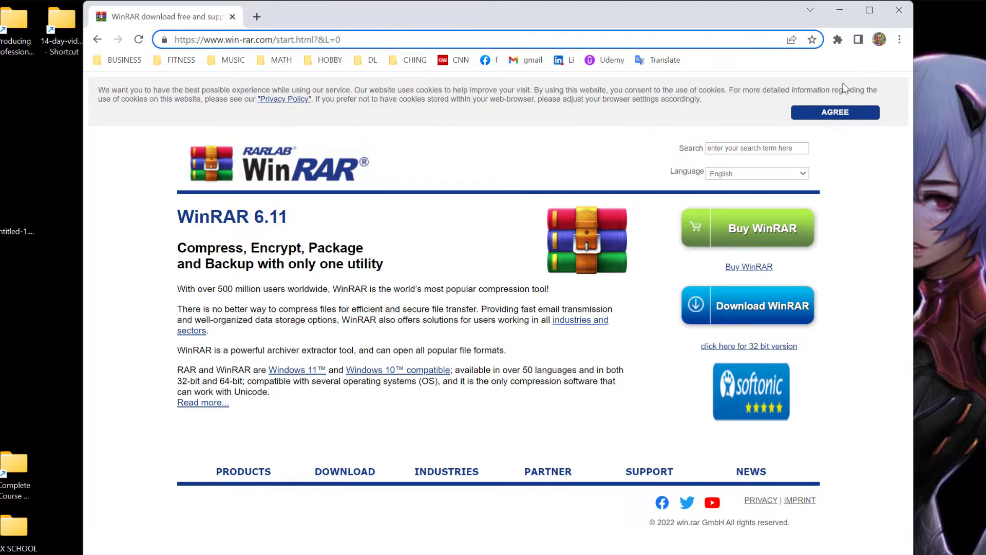
{"action": "left_click", "coordinate": [899, 9]}
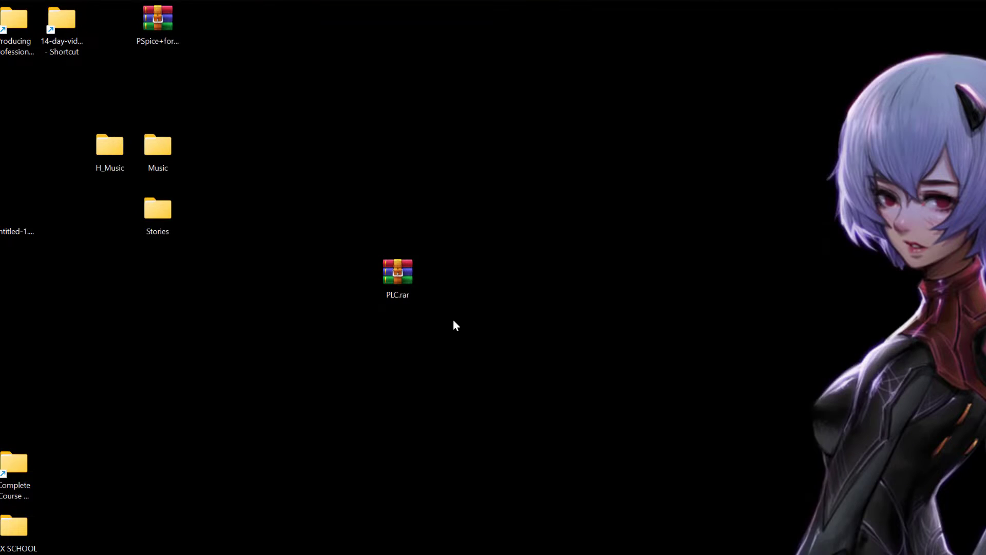
{"action": "right_click", "coordinate": [401, 278]}
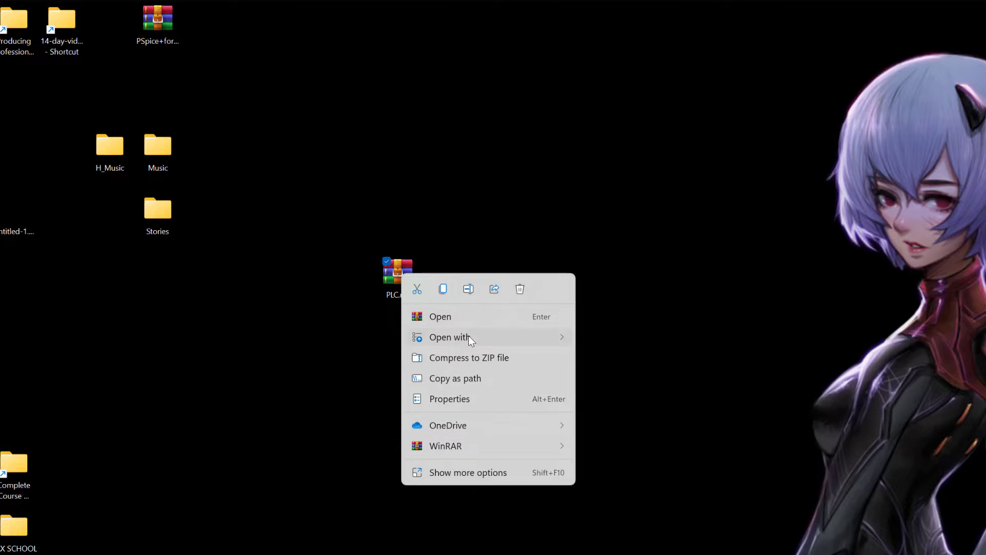
{"action": "mouse_move", "coordinate": [469, 337]}
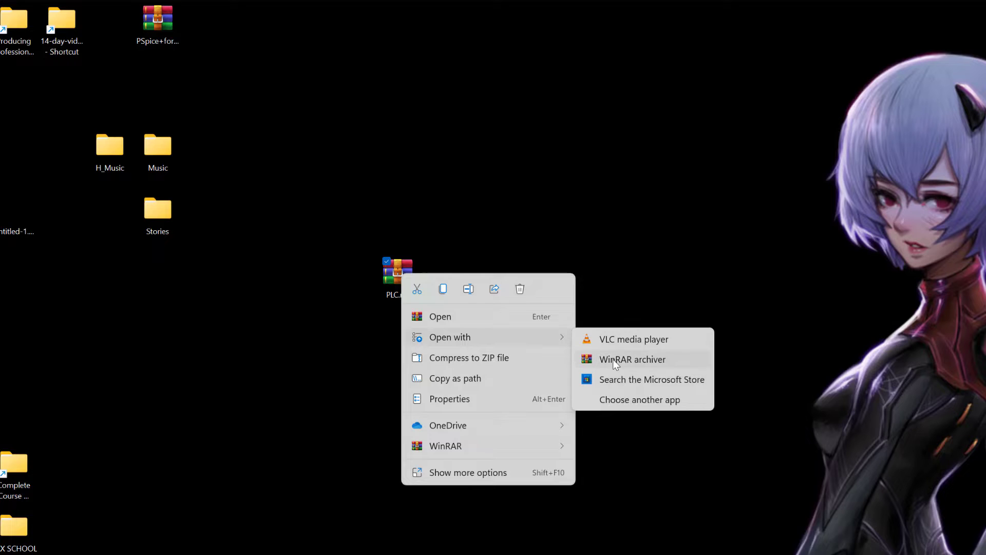
{"action": "mouse_move", "coordinate": [442, 447]}
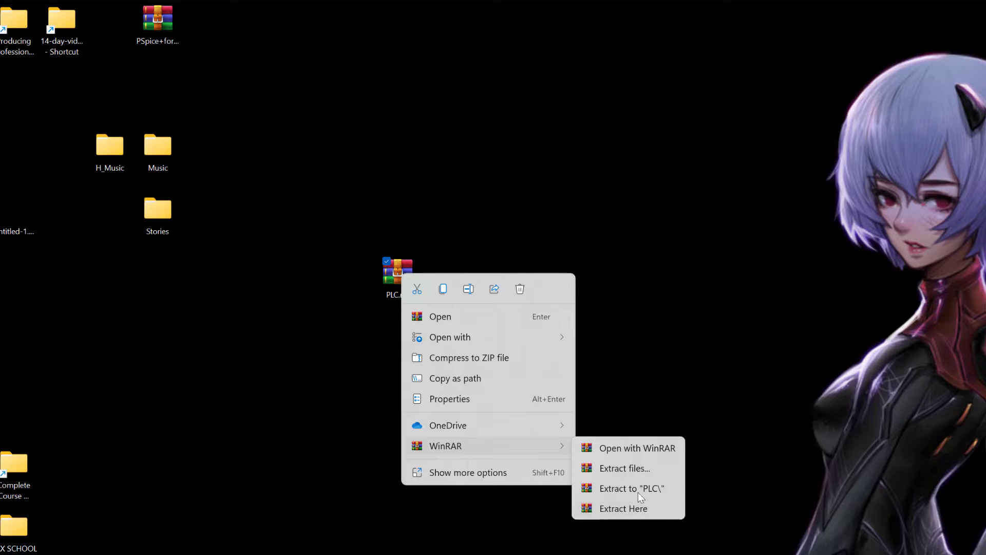
{"action": "left_click", "coordinate": [655, 352]}
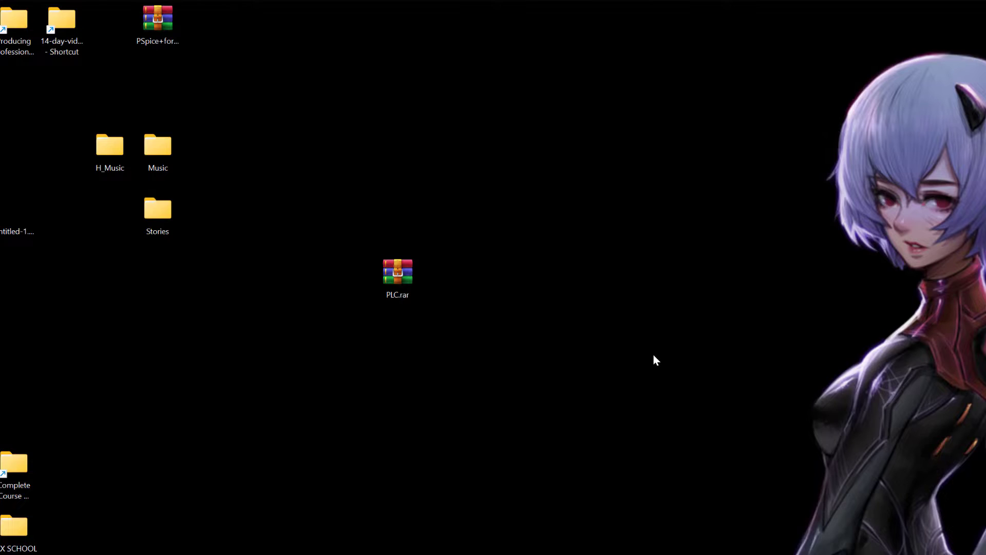
Step: Extract PLC.rar with WinRAR into a PLC folder on the desktop
{"action": "left_click", "coordinate": [399, 277]}
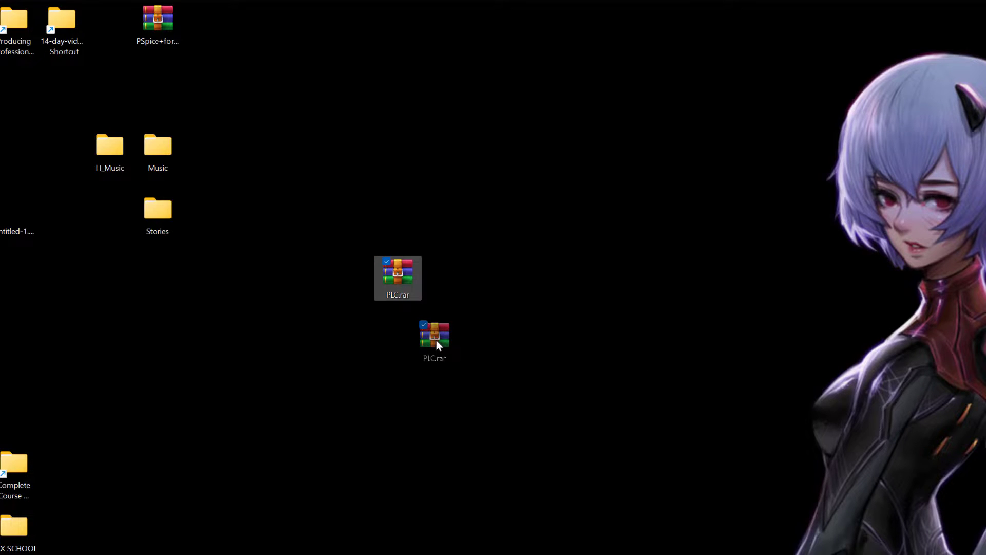
{"action": "left_click_drag", "start_coordinate": [399, 350], "coordinate": [467, 358]}
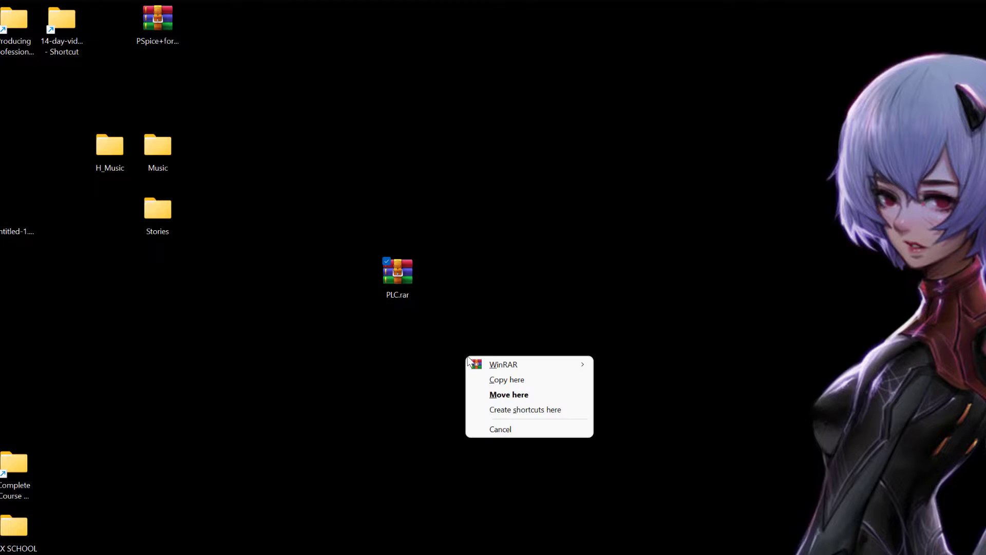
{"action": "mouse_move", "coordinate": [485, 367]}
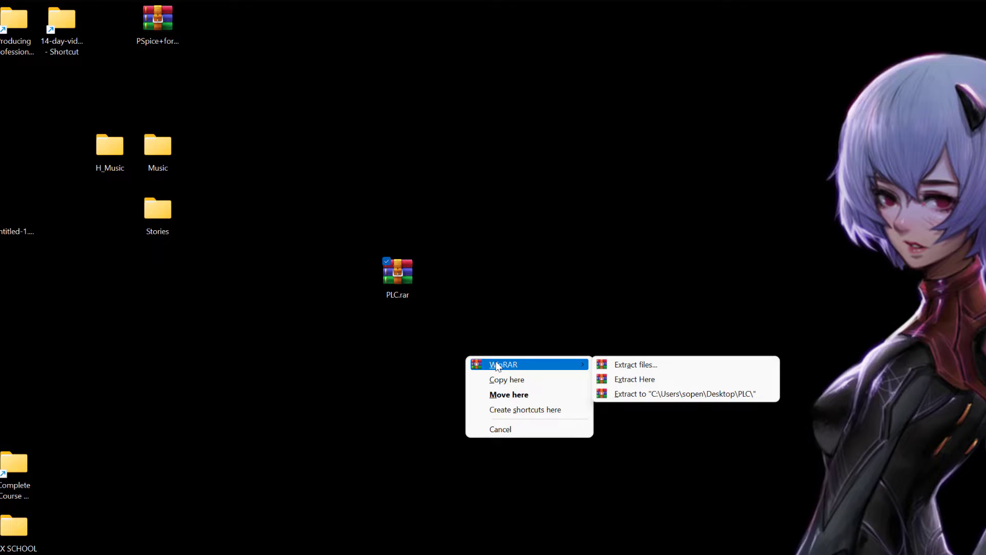
{"action": "left_click", "coordinate": [660, 396]}
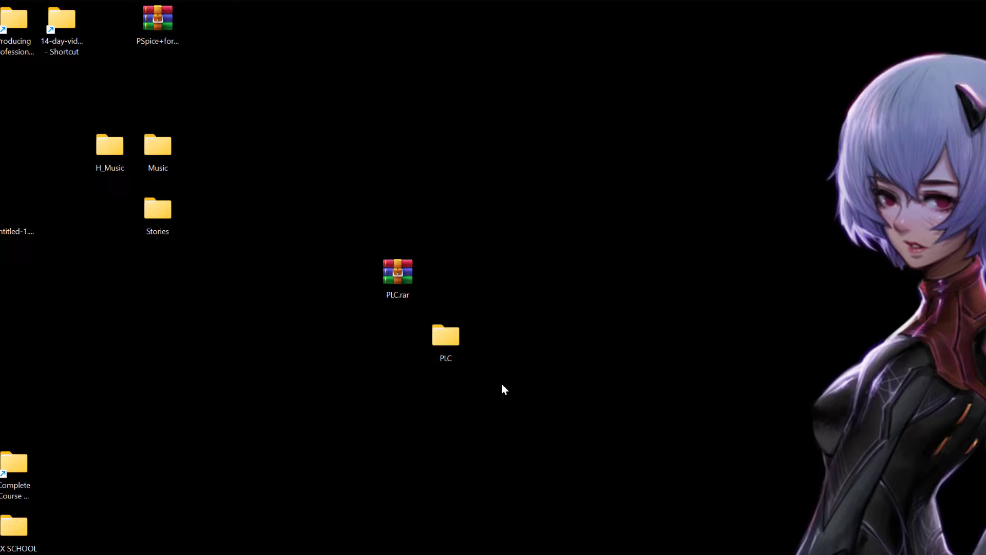
Step: Open the extracted PLC folder and extract Micro_Lite_830.zip, RSEmulate500.zip and RSLinxClassicLitev2.57.exe each into its own separate folder
{"action": "double_click", "coordinate": [449, 332]}
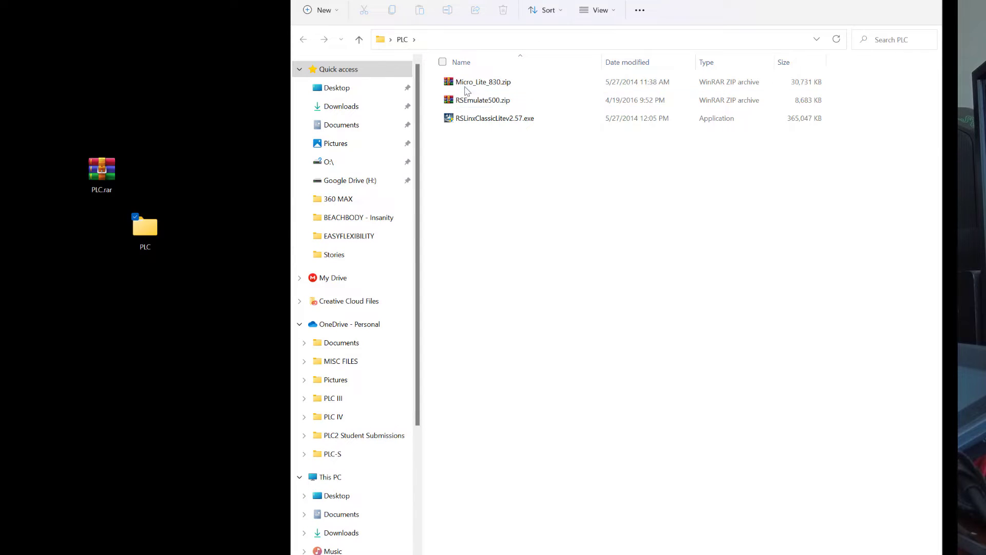
{"action": "left_click", "coordinate": [481, 119]}
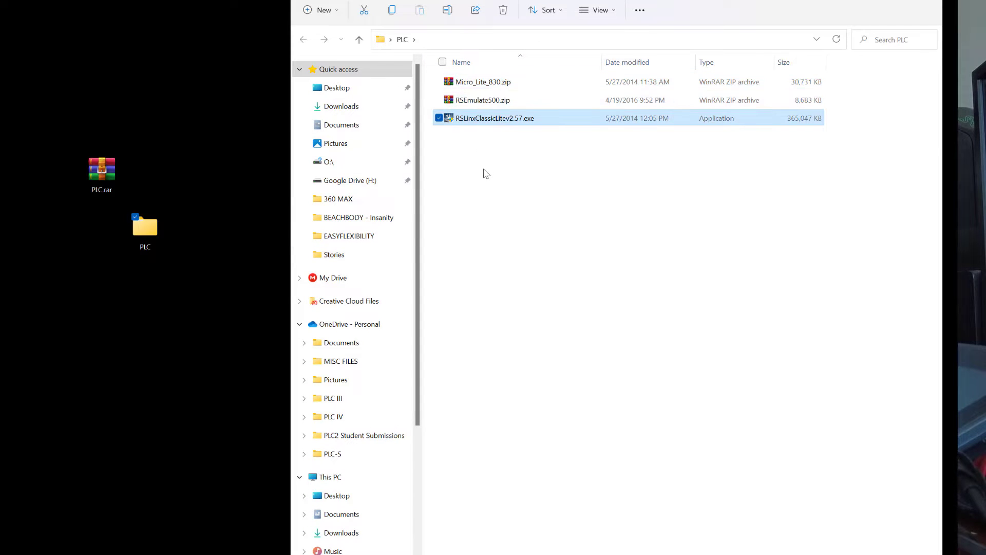
{"action": "left_click", "coordinate": [494, 148]}
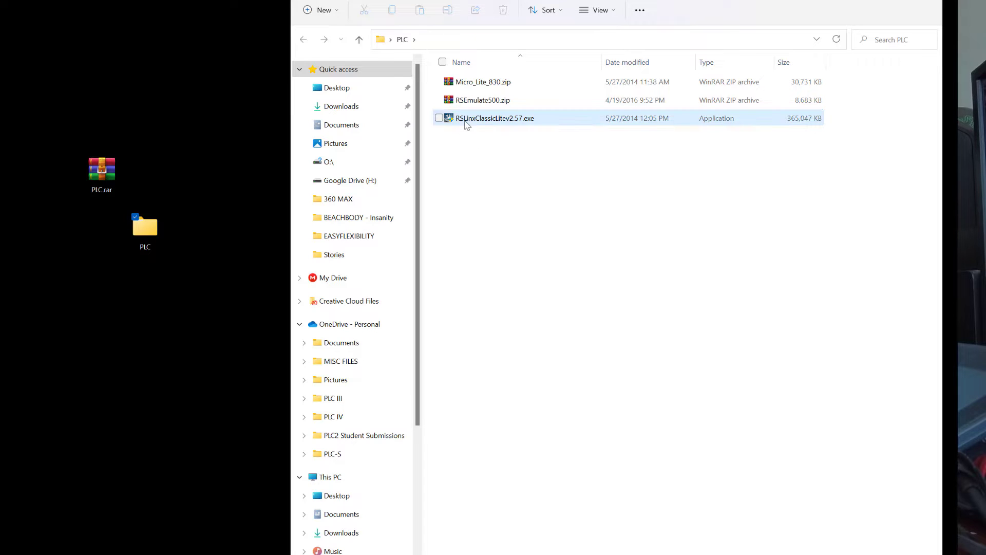
{"action": "mouse_move", "coordinate": [466, 124]}
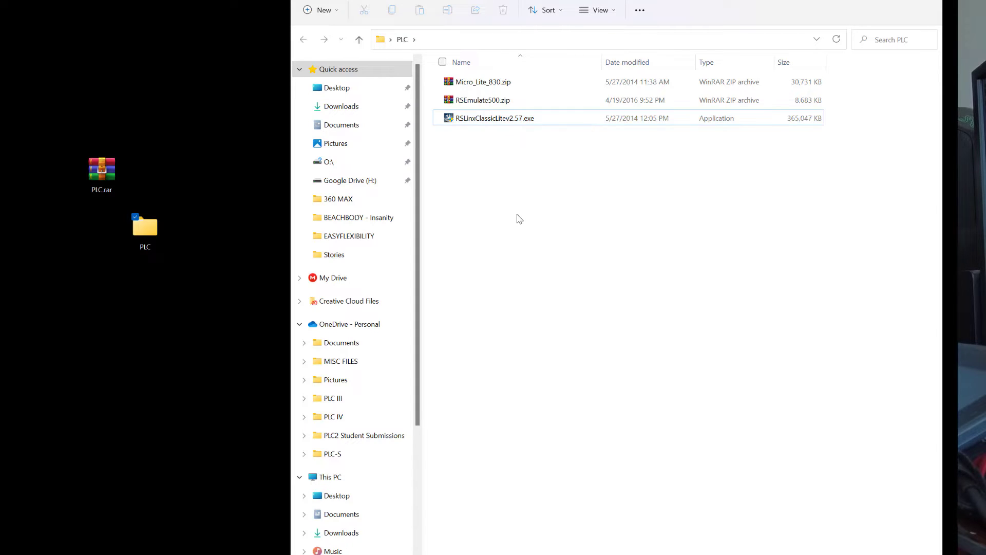
{"action": "left_click_drag", "start_coordinate": [531, 188], "coordinate": [462, 82]}
{"action": "left_click_drag", "start_coordinate": [476, 119], "coordinate": [492, 207]}
{"action": "mouse_move", "coordinate": [515, 215]}
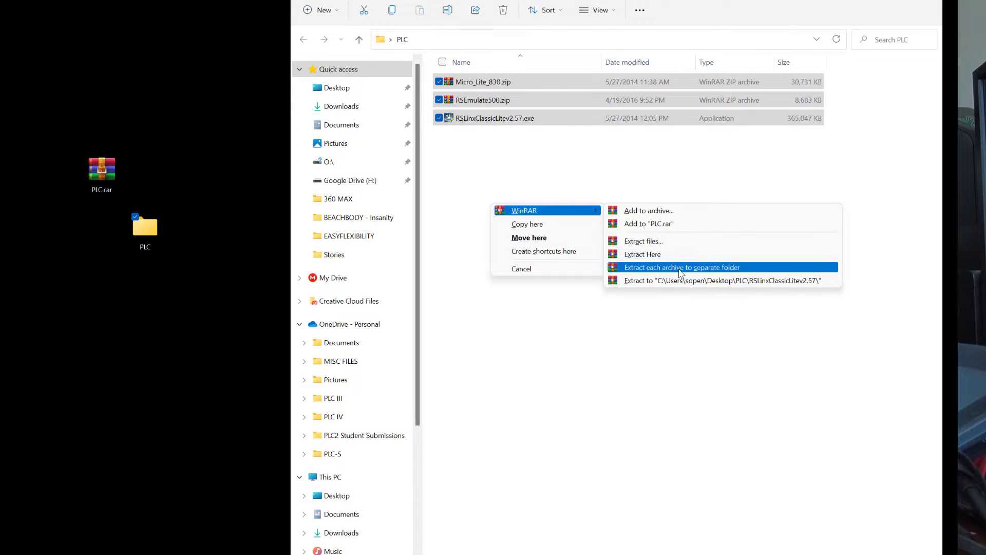
{"action": "left_click", "coordinate": [680, 268]}
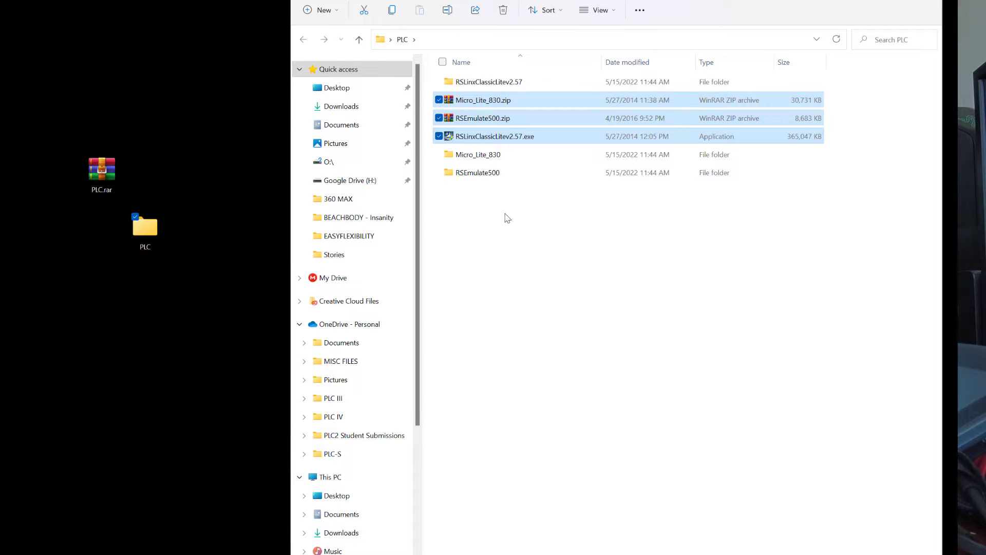
{"action": "left_click", "coordinate": [503, 209]}
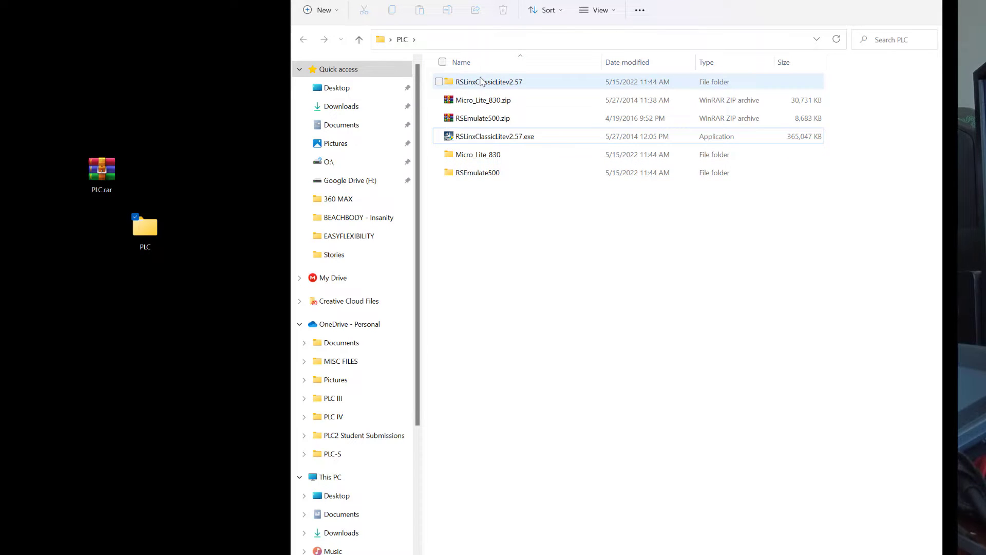
Step: Open the RSLinxClassicLitev2.57 folder and run setup.exe as administrator
{"action": "mouse_move", "coordinate": [482, 82]}
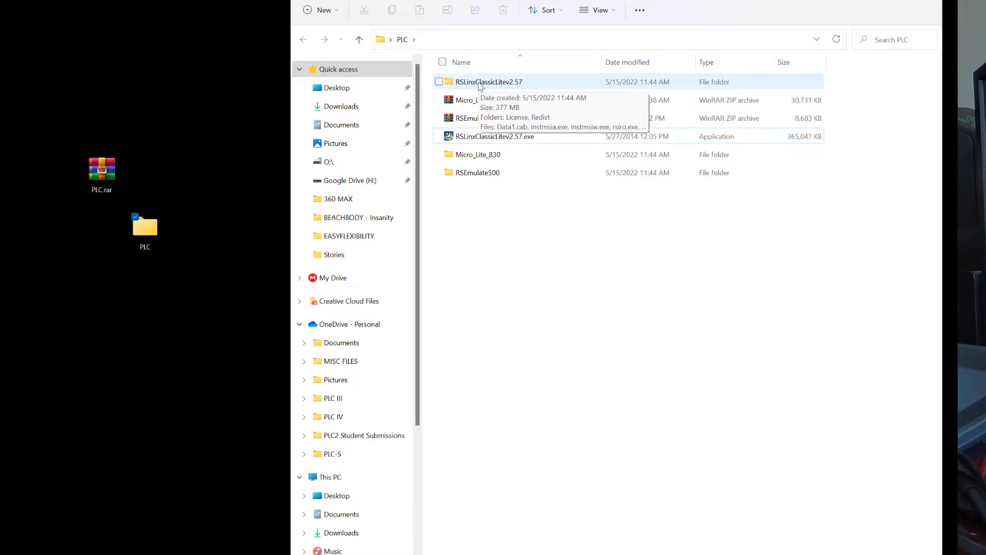
{"action": "double_click", "coordinate": [480, 86]}
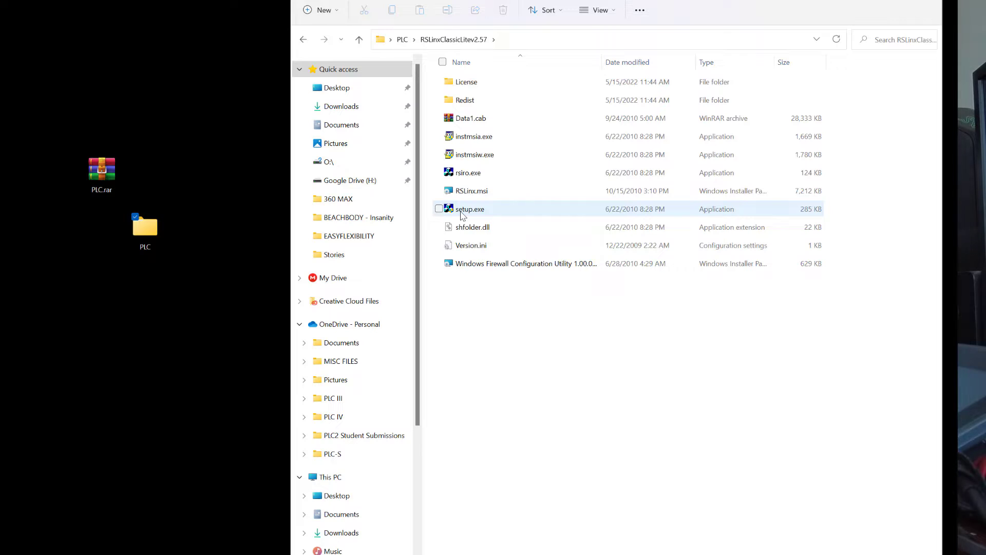
{"action": "right_click", "coordinate": [462, 214]}
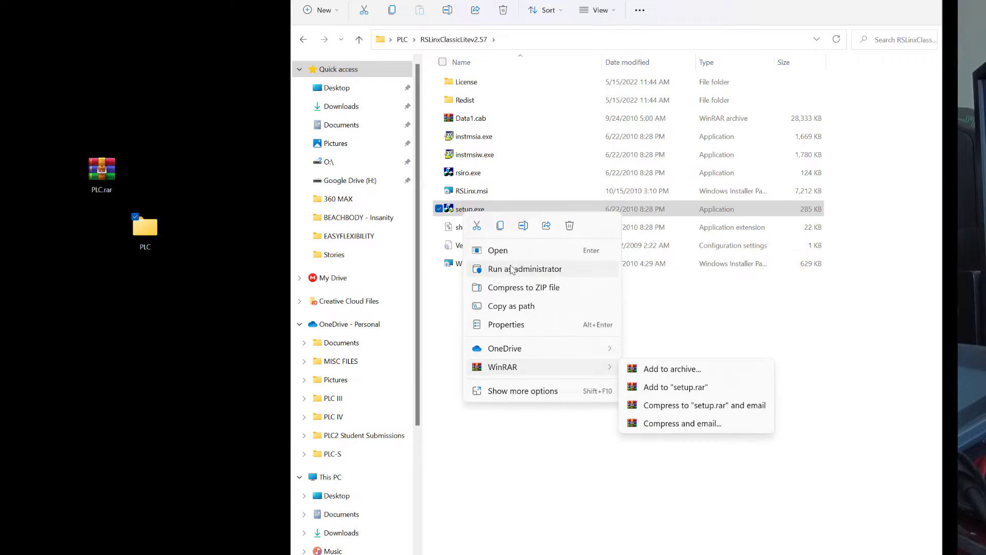
{"action": "left_click", "coordinate": [512, 269]}
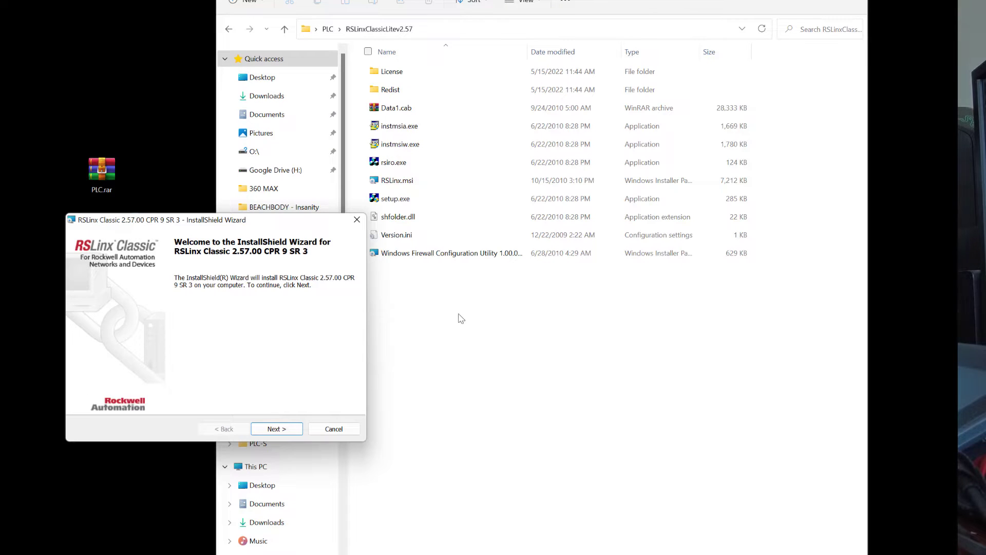
Step: Accept the RSLinx Classic license agreement and start the installation with the default customer information, features and install location
{"action": "left_click", "coordinate": [280, 429]}
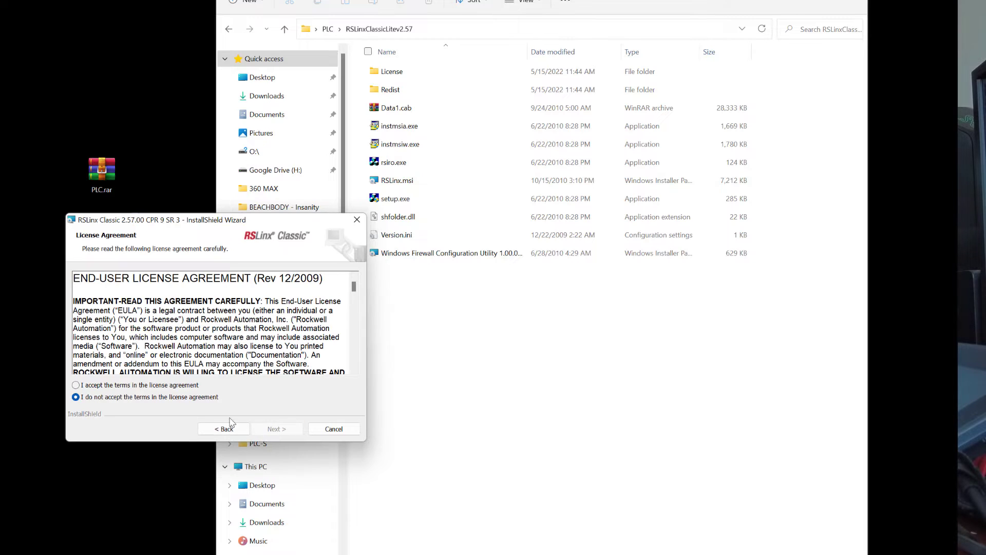
{"action": "left_click", "coordinate": [76, 385]}
{"action": "left_click", "coordinate": [273, 428]}
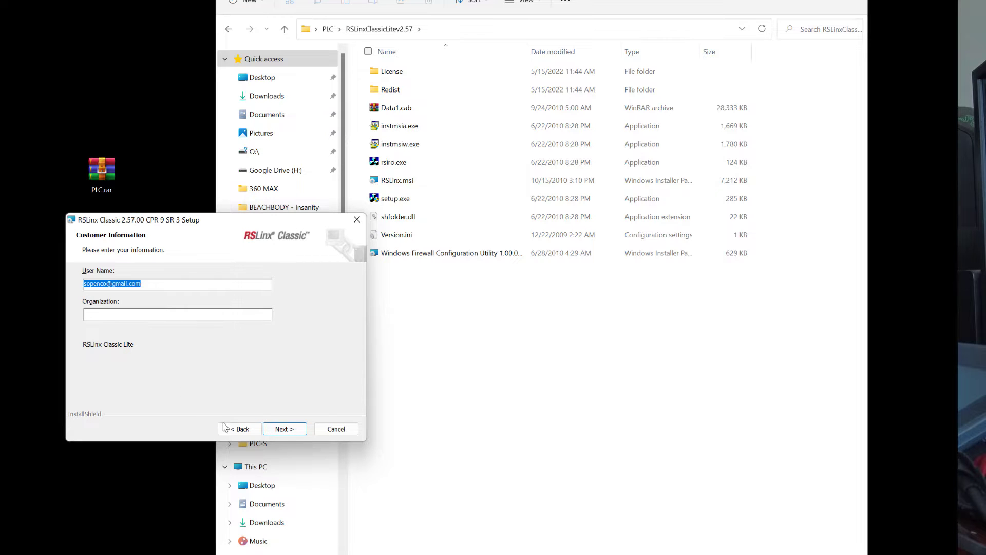
{"action": "left_click", "coordinate": [282, 429]}
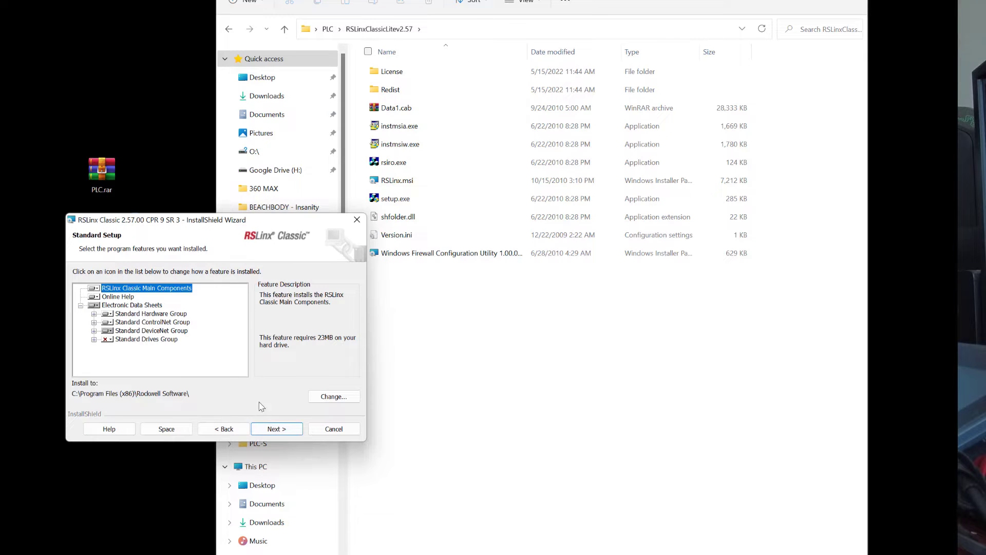
{"action": "left_click", "coordinate": [287, 430]}
{"action": "left_click", "coordinate": [276, 429]}
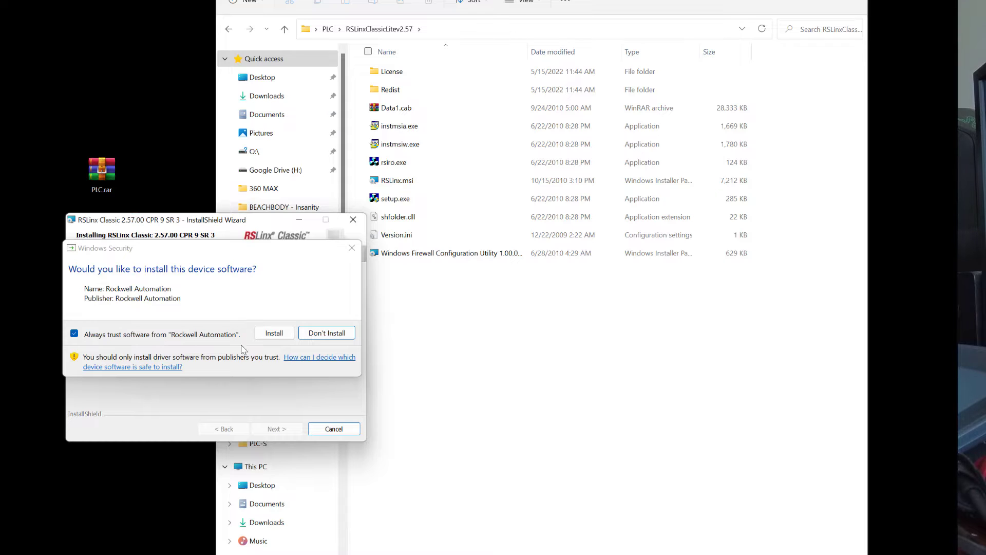
Step: Allow the Rockwell Automation device software to be installed and finish the RSLinx Classic wizard
{"action": "left_click", "coordinate": [282, 334]}
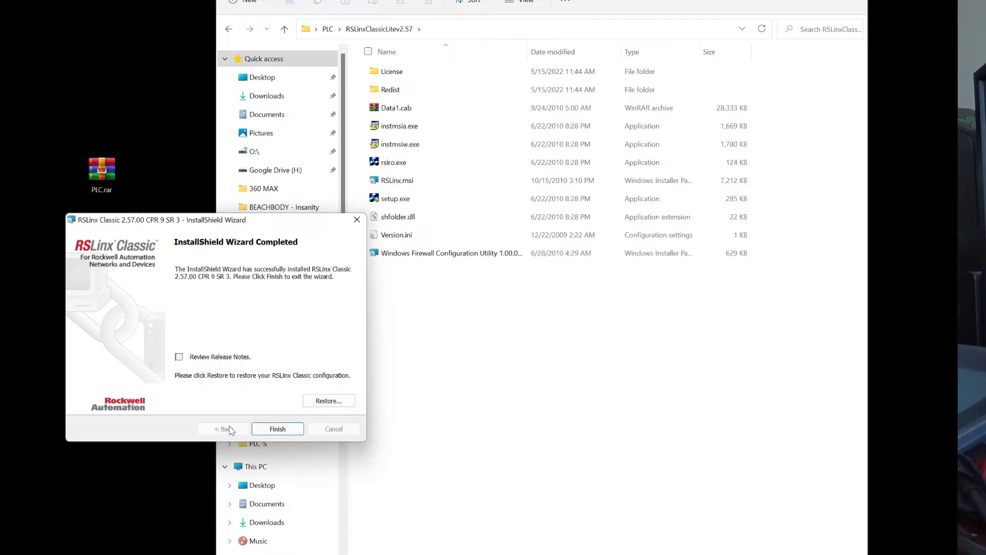
{"action": "left_click", "coordinate": [272, 427]}
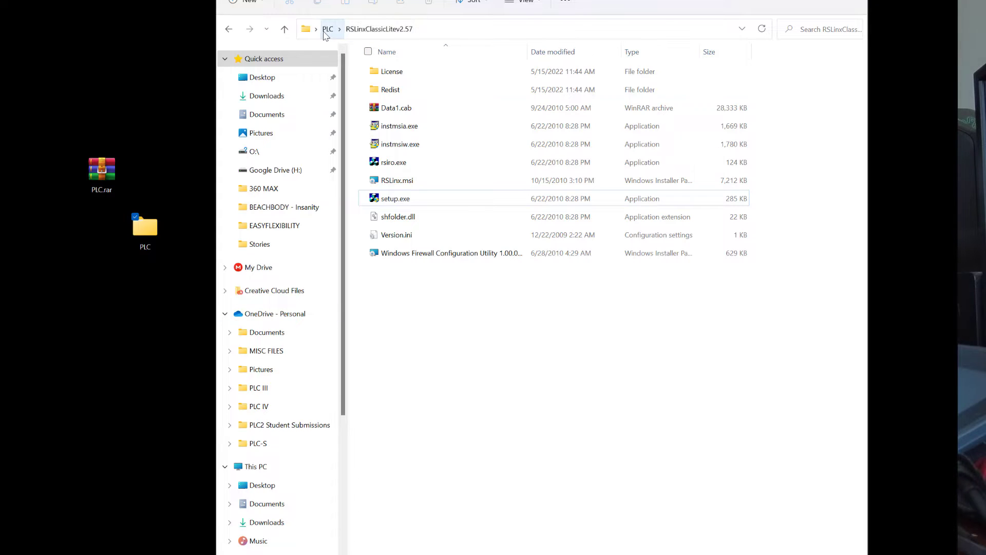
Step: Return to the parent PLC folder and leave none of its items selected
{"action": "left_click", "coordinate": [327, 28]}
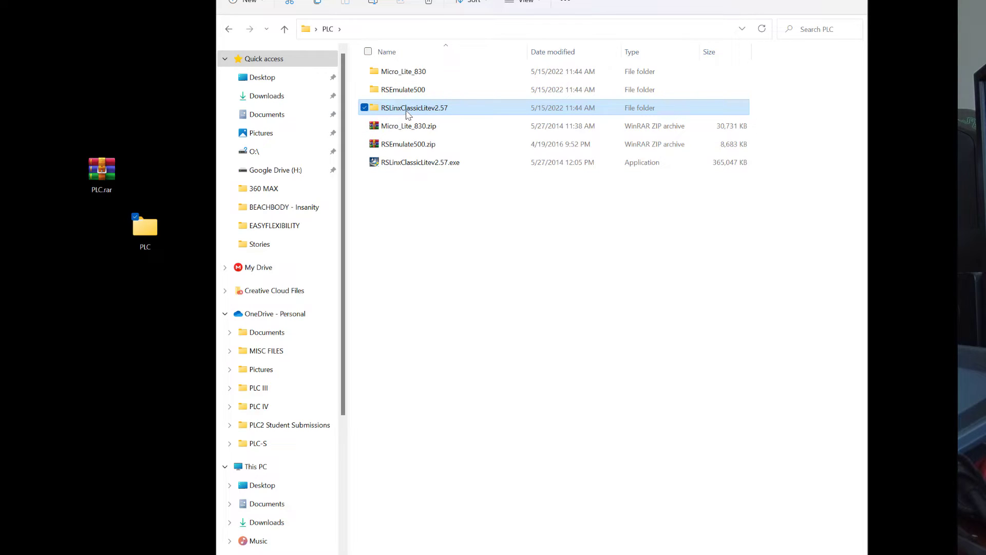
{"action": "left_click", "coordinate": [407, 110]}
{"action": "left_click", "coordinate": [423, 187]}
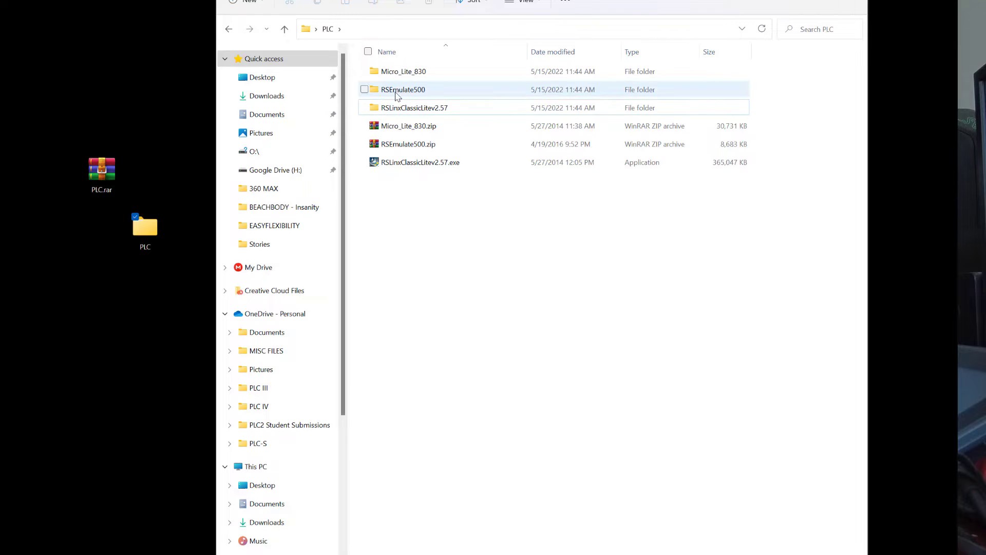
Step: Open the Micro_Lite_830 folder and run setup.exe as administrator
{"action": "double_click", "coordinate": [395, 72]}
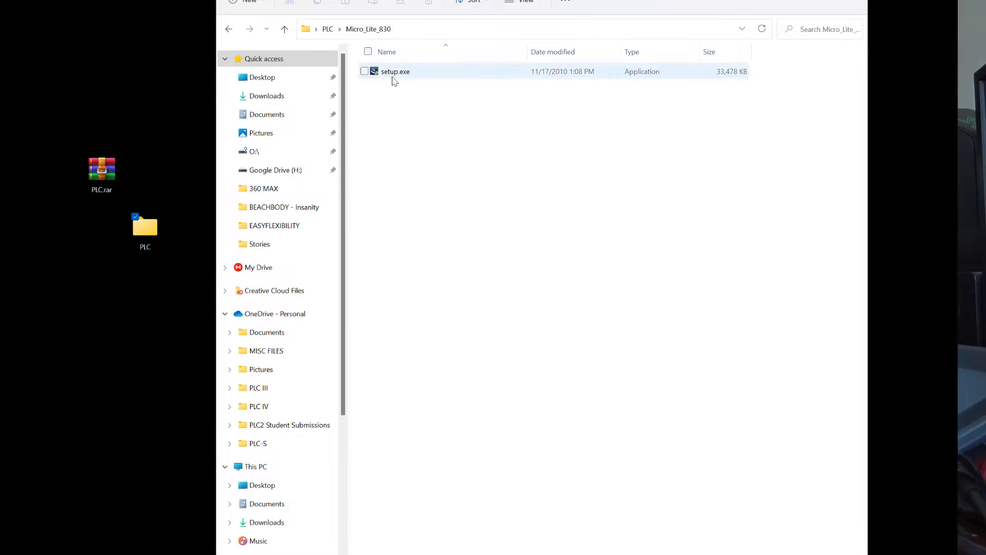
{"action": "right_click", "coordinate": [394, 74]}
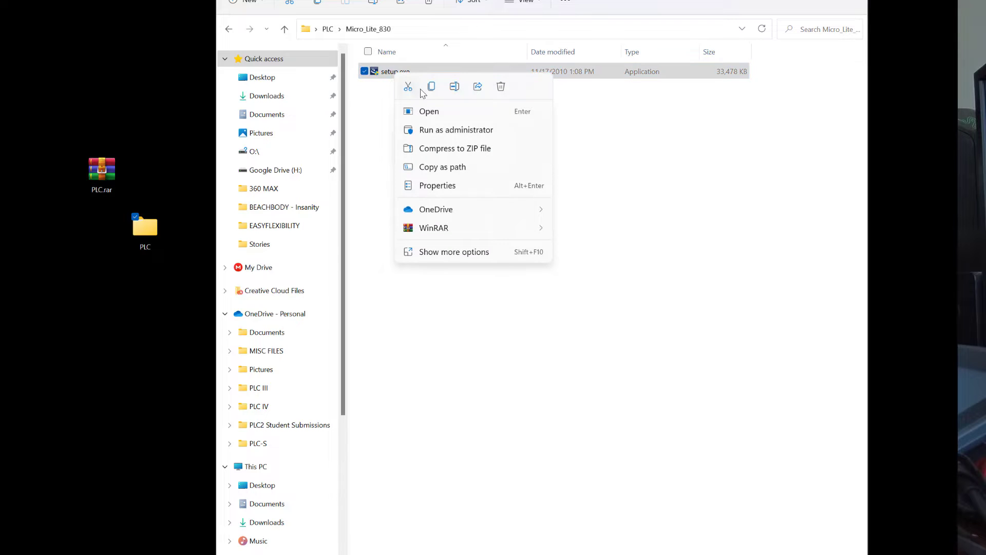
{"action": "left_click", "coordinate": [434, 130]}
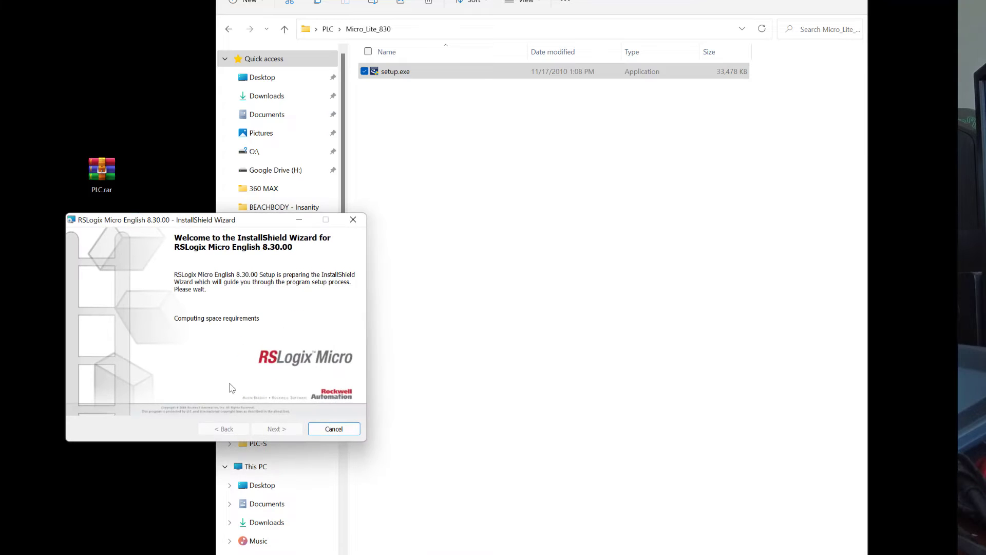
Step: Install RSLogix Micro English 8.30.00 with the license agreement accepted, the default customer information and the Complete setup type, and finish the wizard
{"action": "left_click", "coordinate": [284, 431]}
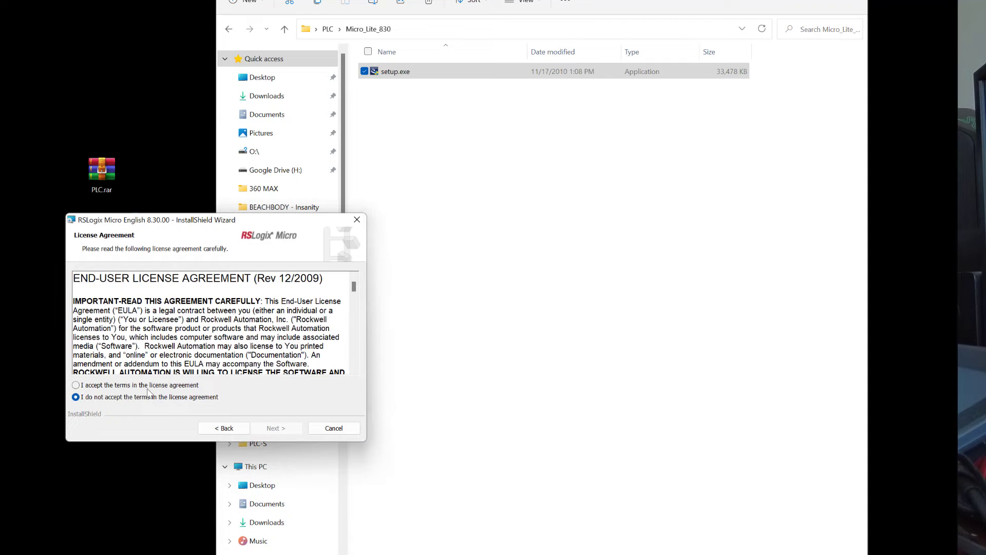
{"action": "left_click", "coordinate": [119, 385]}
{"action": "left_click", "coordinate": [277, 428]}
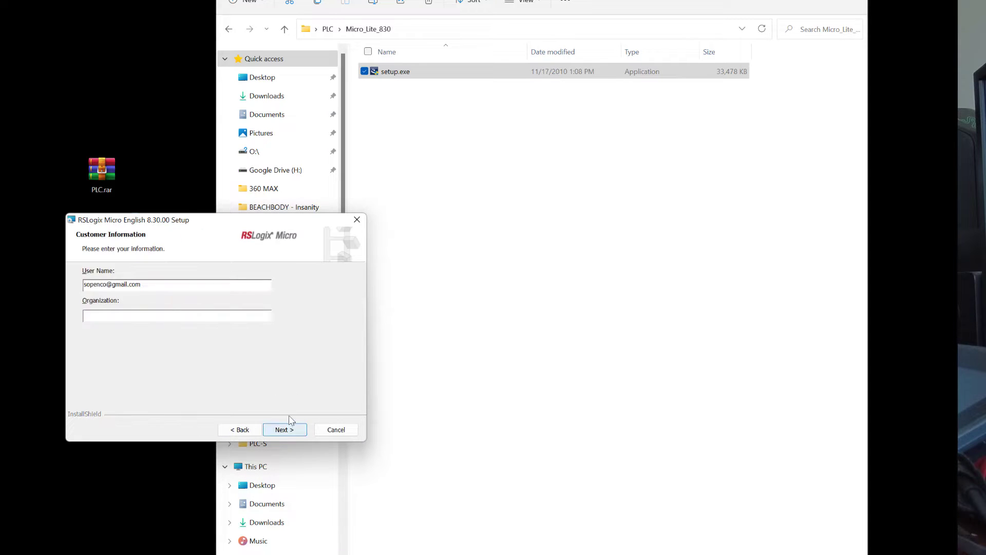
{"action": "left_click", "coordinate": [284, 429]}
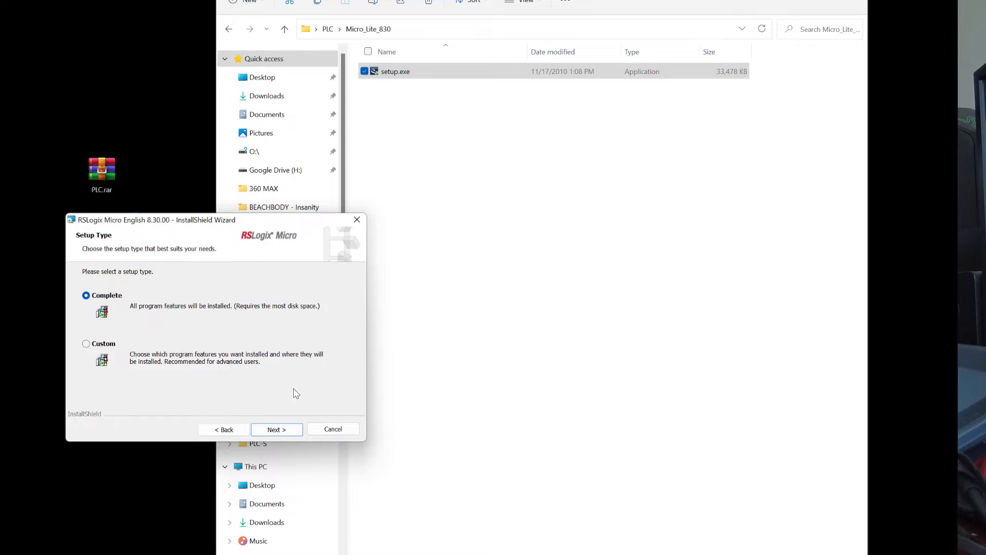
{"action": "left_click", "coordinate": [277, 430]}
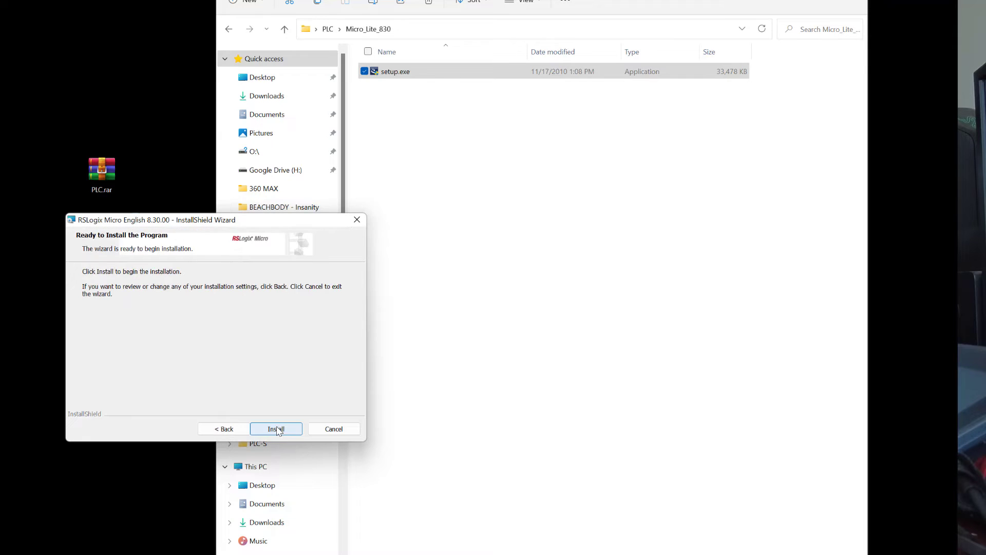
{"action": "left_click", "coordinate": [280, 430]}
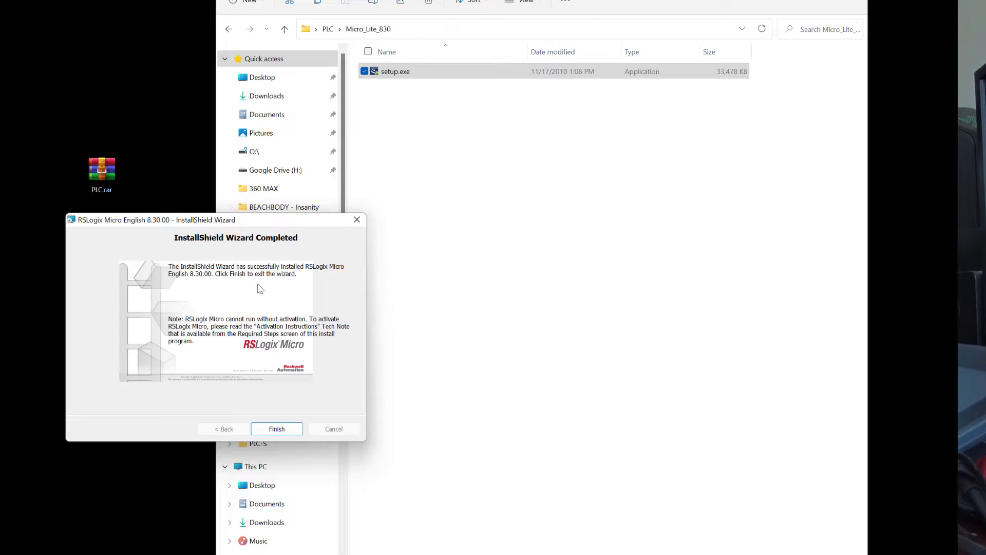
{"action": "left_click", "coordinate": [276, 429]}
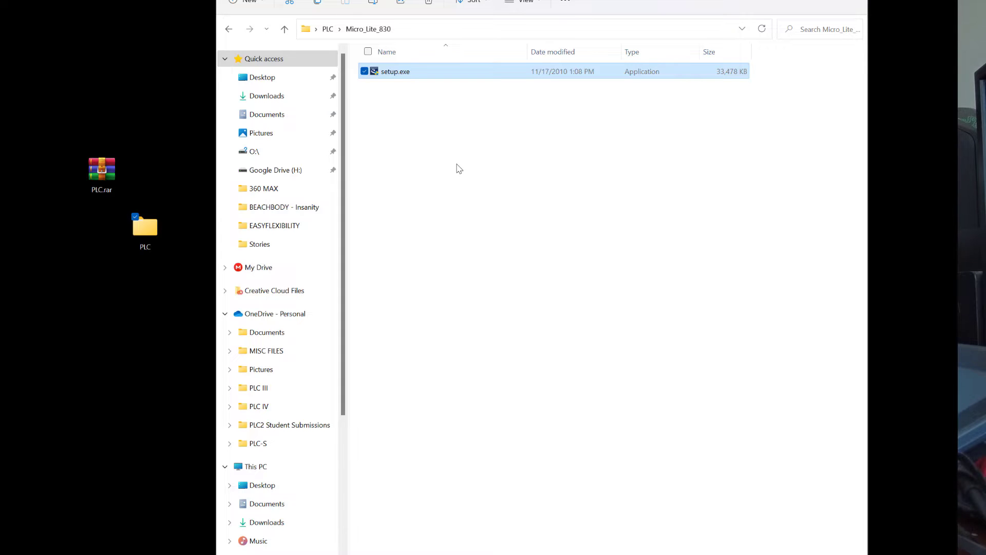
Step: Go back to the PLC folder, open its RSEmulate500 folder and run Setup.exe as administrator
{"action": "left_click", "coordinate": [327, 29]}
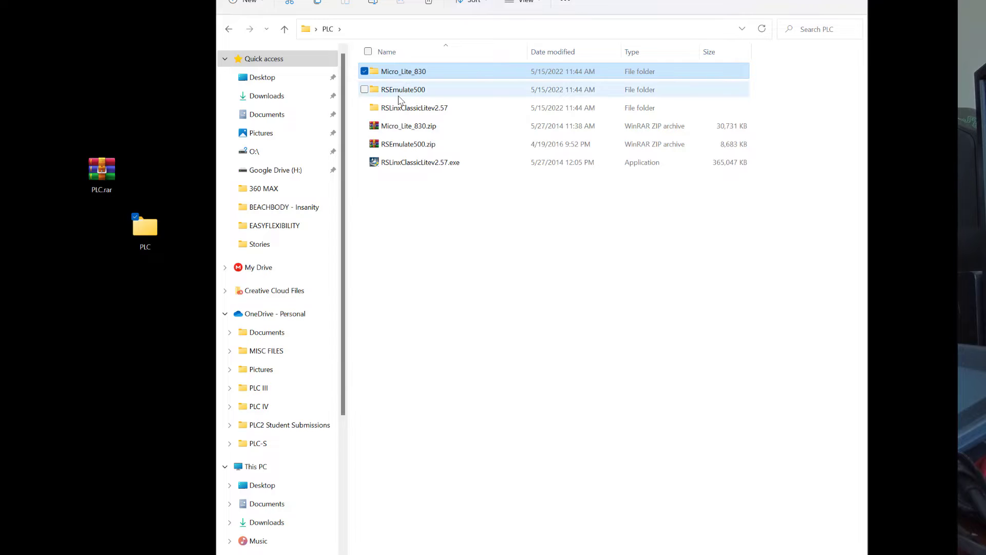
{"action": "double_click", "coordinate": [405, 90]}
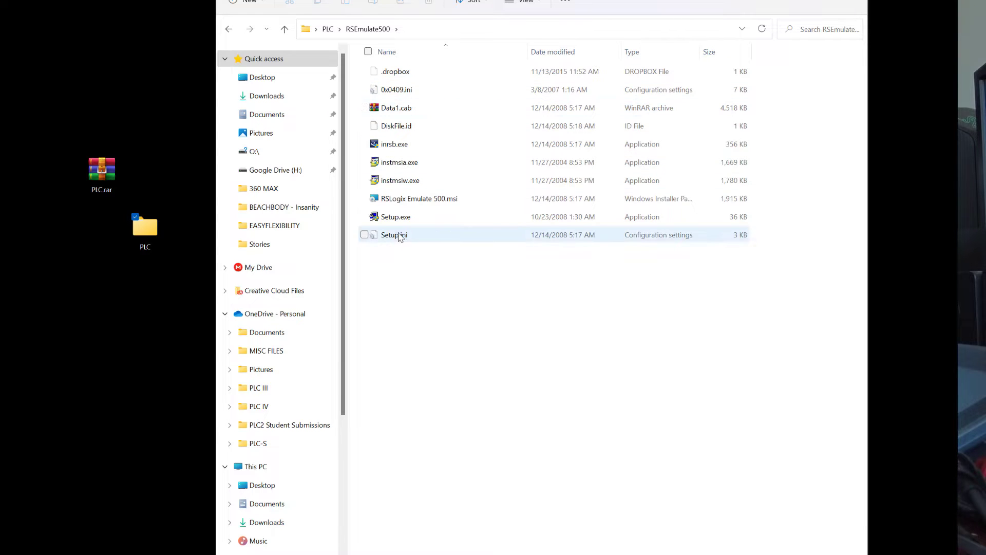
{"action": "right_click", "coordinate": [390, 217]}
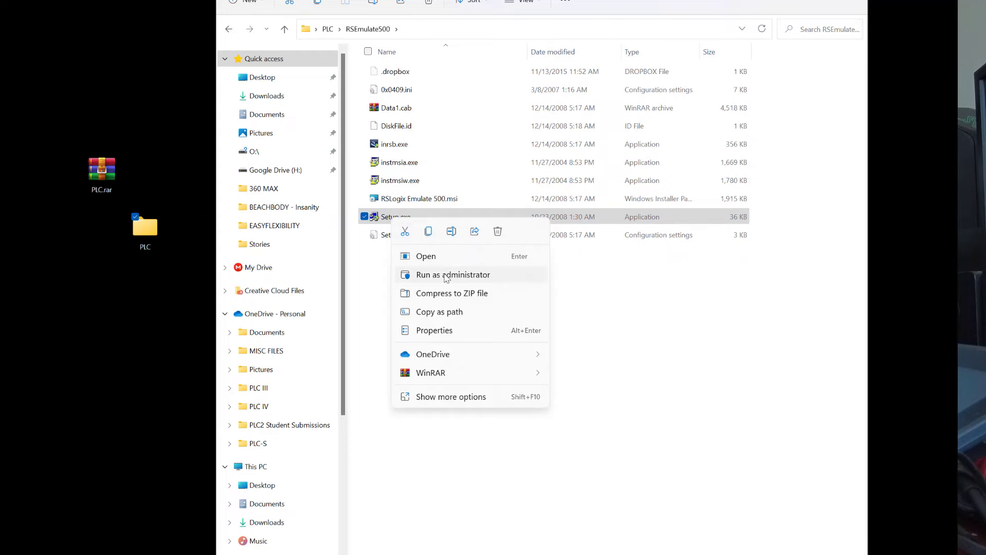
{"action": "left_click", "coordinate": [444, 274]}
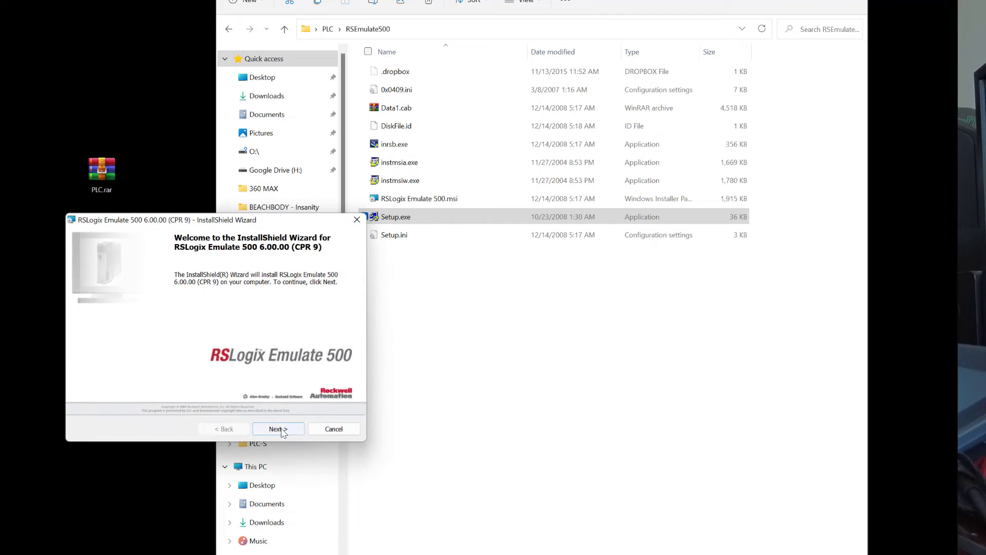
Step: Install RSLogix Emulate 500 with the license agreement accepted and the default settings, dismissing the .htm app chooser before finishing the wizard
{"action": "left_click", "coordinate": [282, 431]}
{"action": "left_click", "coordinate": [138, 389]}
{"action": "left_click", "coordinate": [279, 429]}
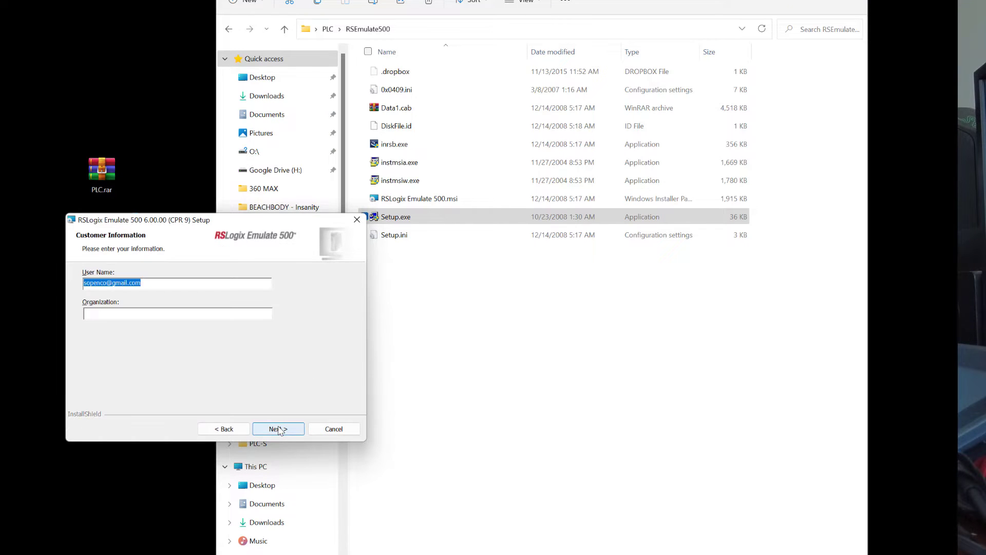
{"action": "left_click", "coordinate": [280, 430]}
{"action": "left_click", "coordinate": [280, 430]}
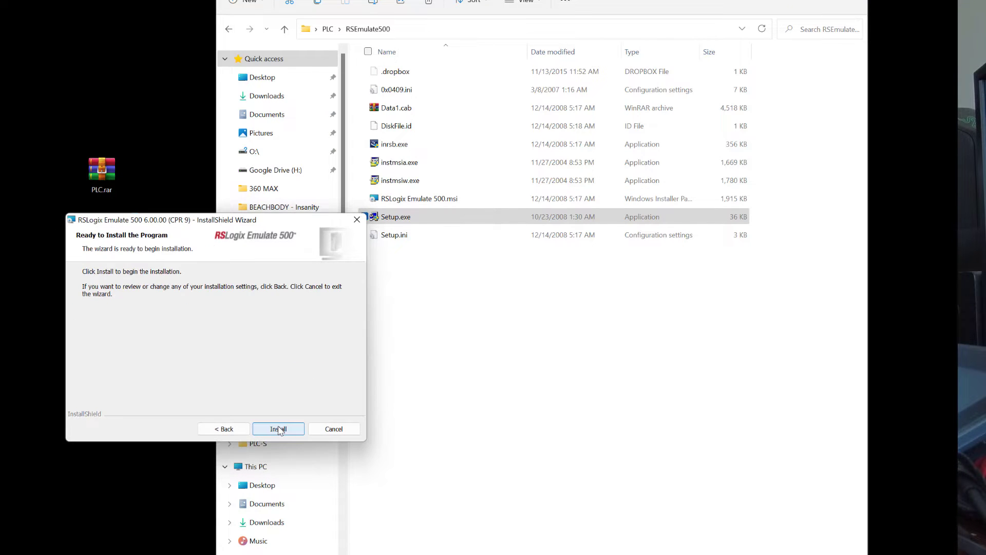
{"action": "left_click", "coordinate": [281, 431]}
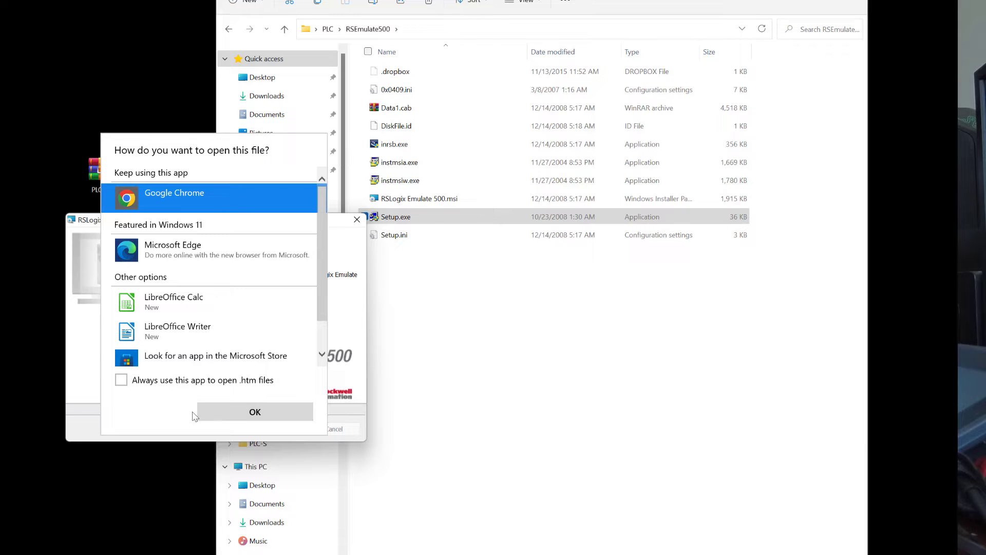
{"action": "left_click", "coordinate": [85, 375]}
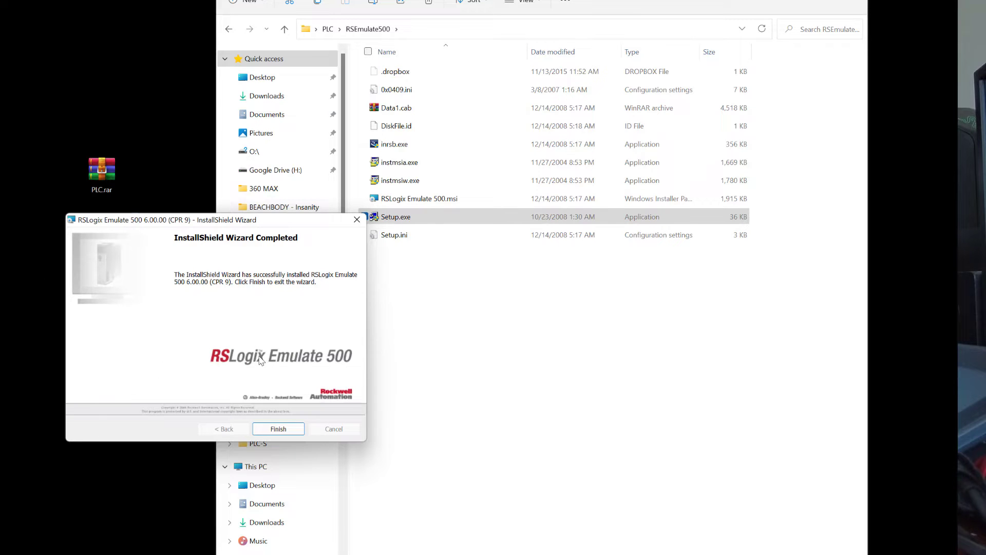
{"action": "left_click", "coordinate": [278, 429]}
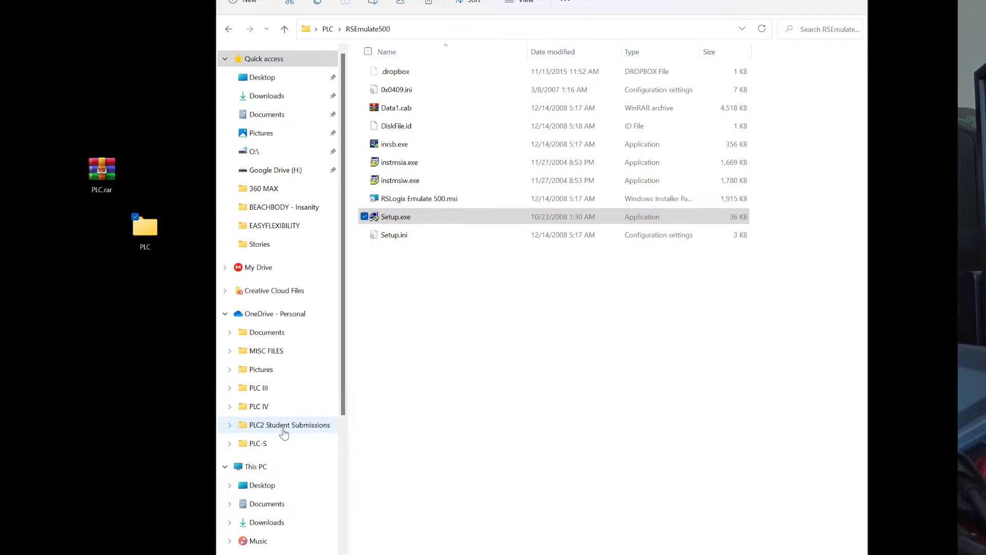
Step: Clear the file selection in the RSEmulate500 folder and close its window to return to the desktop
{"action": "left_click", "coordinate": [509, 319]}
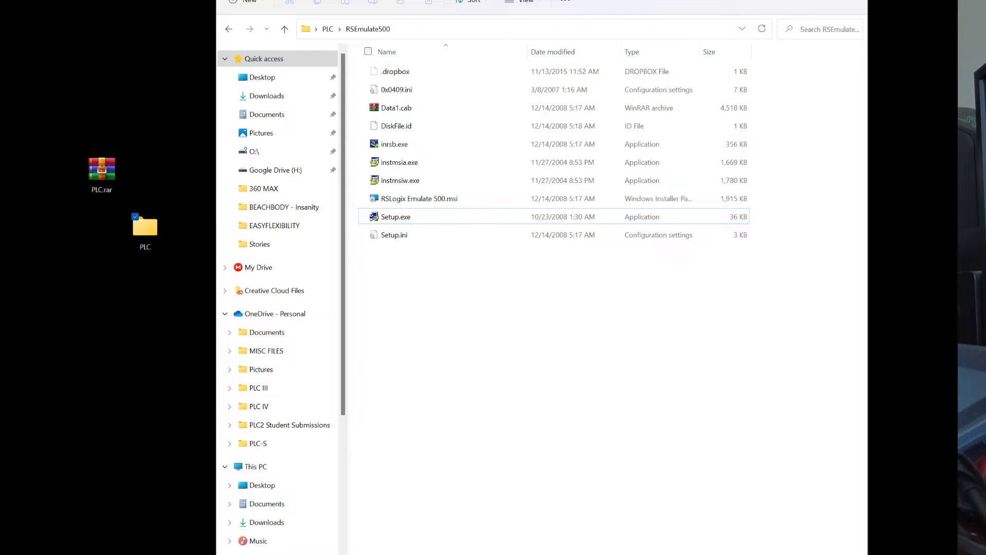
{"action": "left_click", "coordinate": [877, 12]}
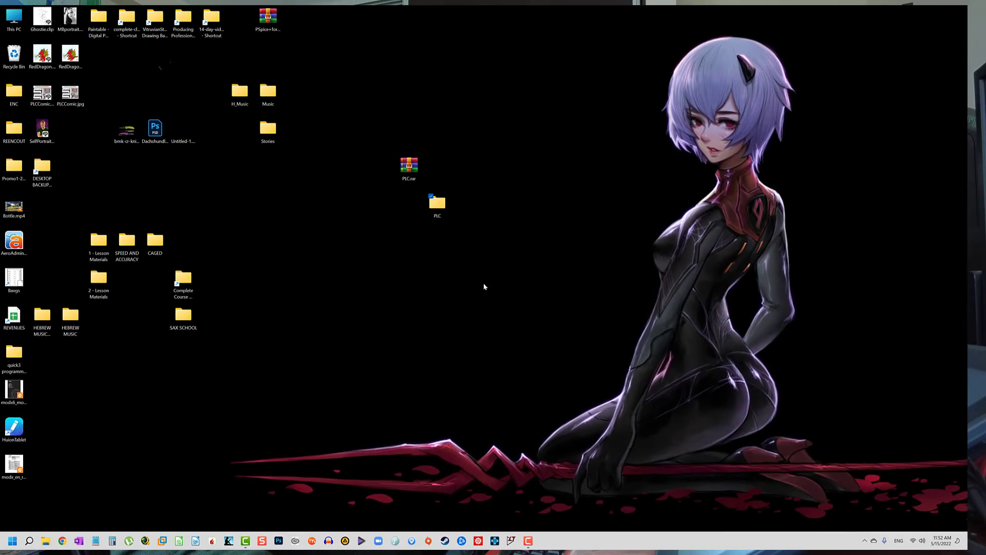
{"action": "left_click_drag", "start_coordinate": [484, 286], "coordinate": [381, 143]}
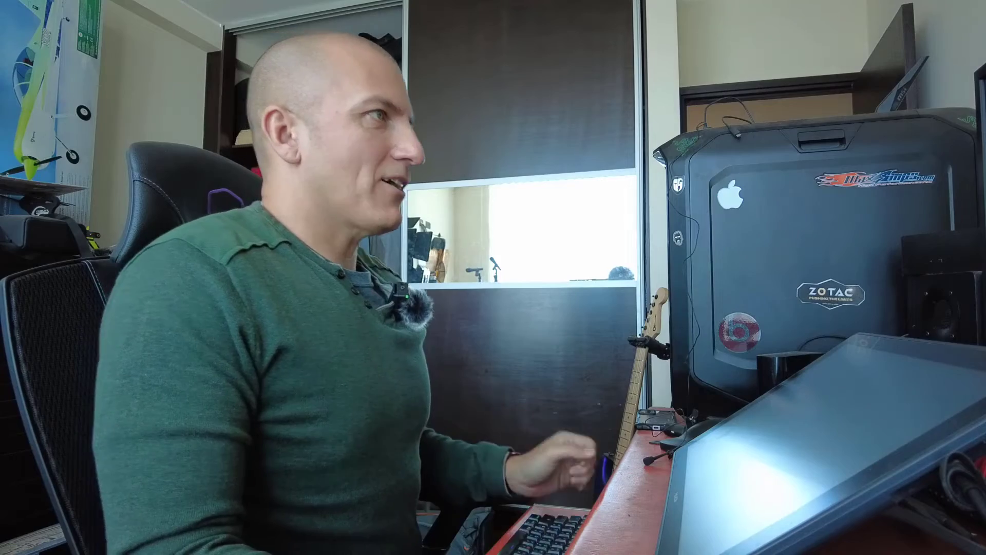